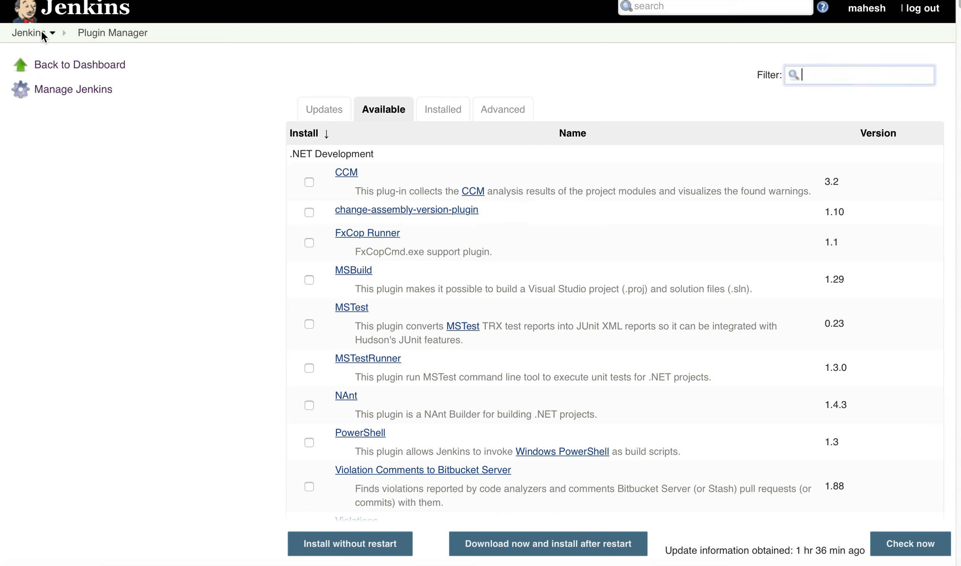
- Find the TestNG Results plugin in the plugin manager with the filter testng and install it without restarting
left_click(51, 34)
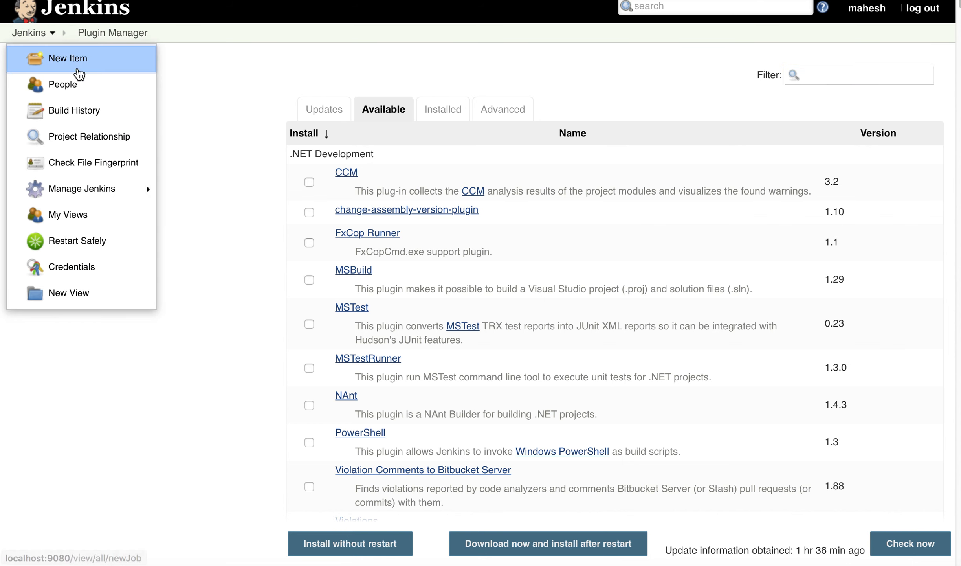
mouse_move(114, 192)
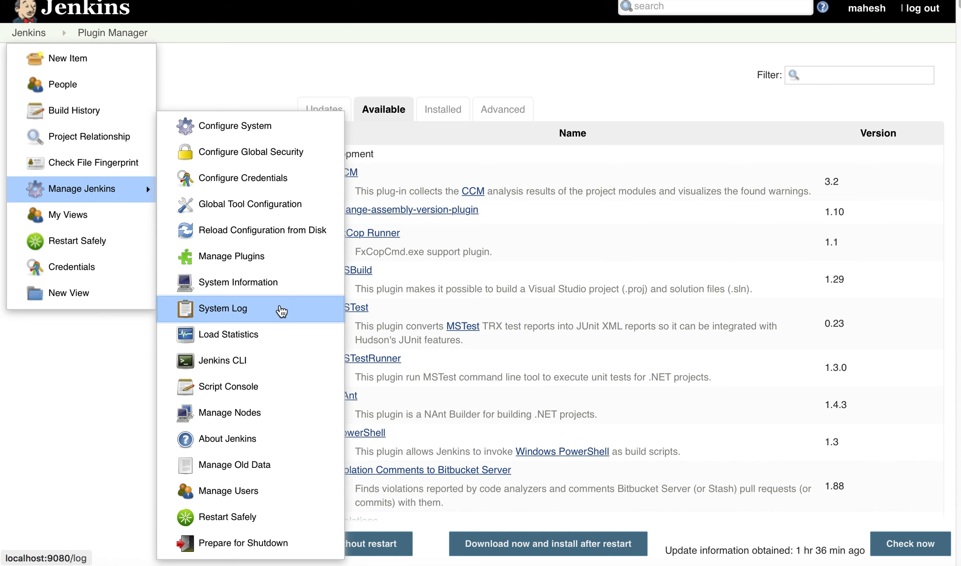
left_click(272, 258)
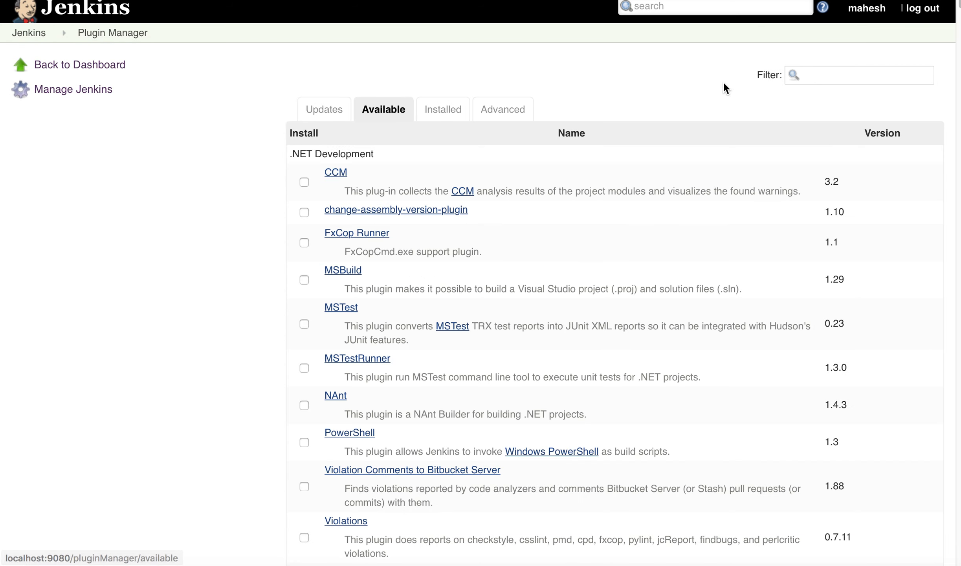
left_click(827, 76)
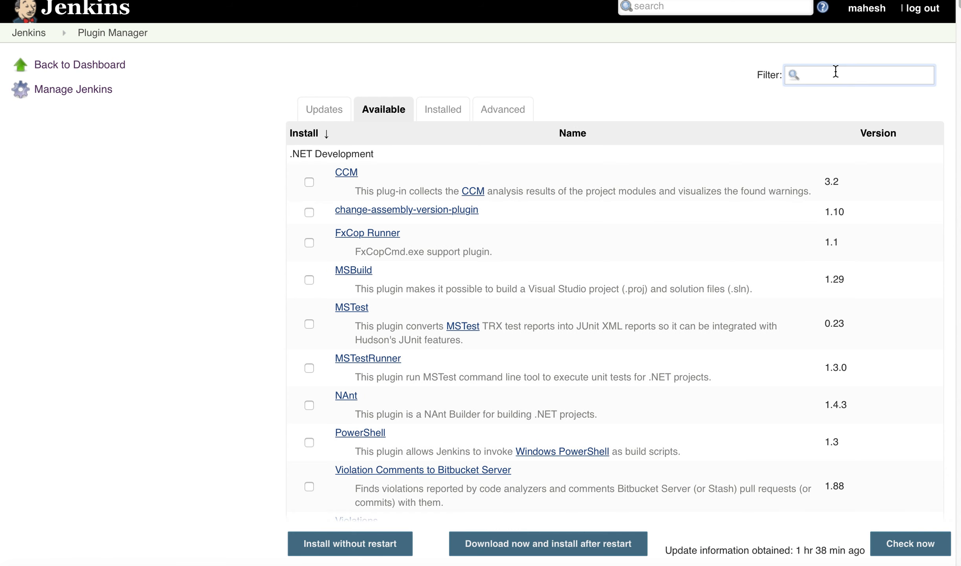
type("testng")
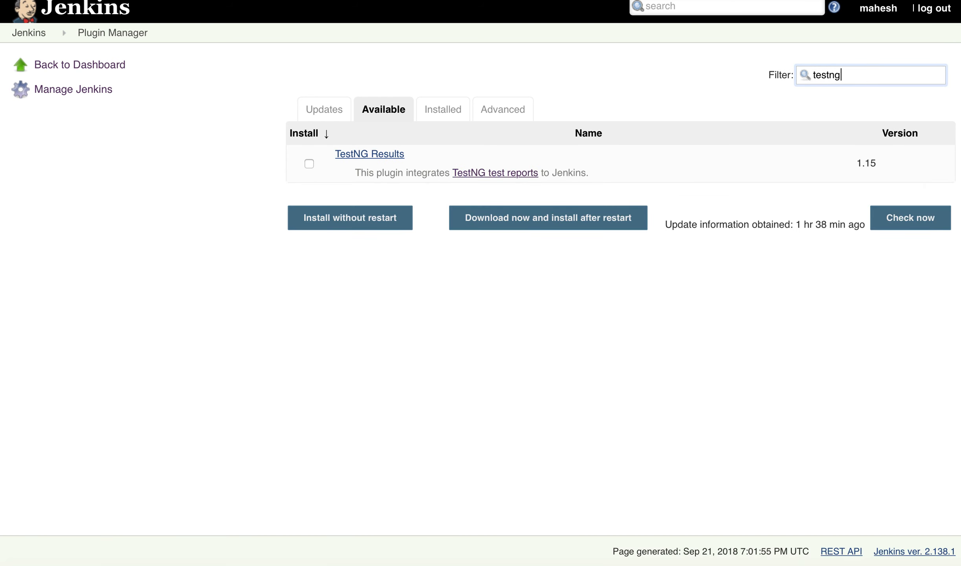
left_click(306, 165)
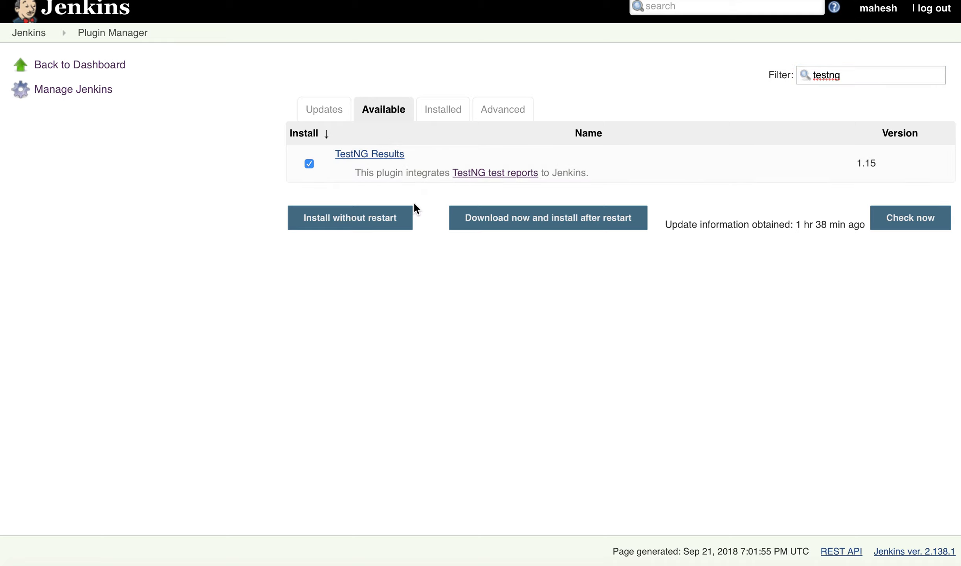
left_click(376, 223)
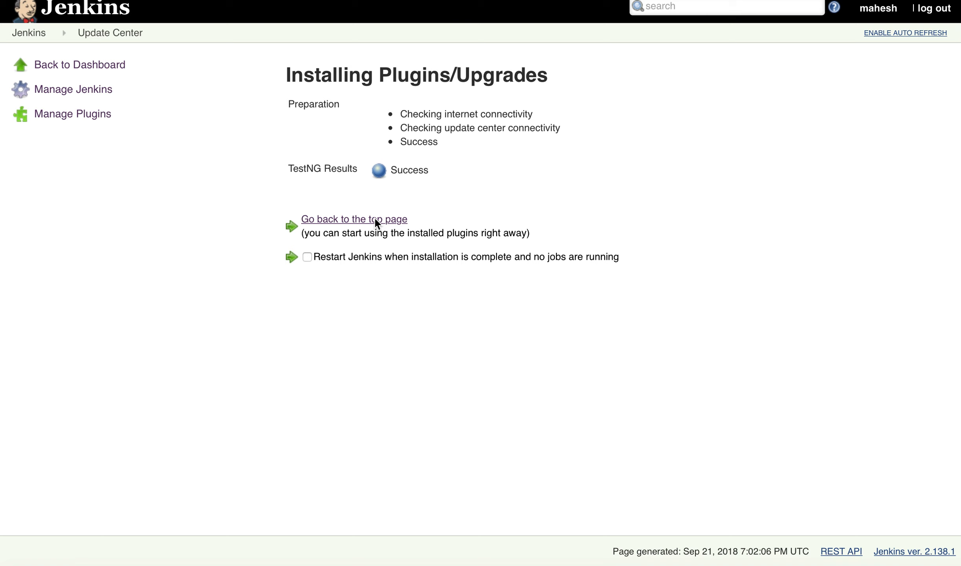
- Return to the dashboard and open the configuration of the Maven project test
left_click(329, 222)
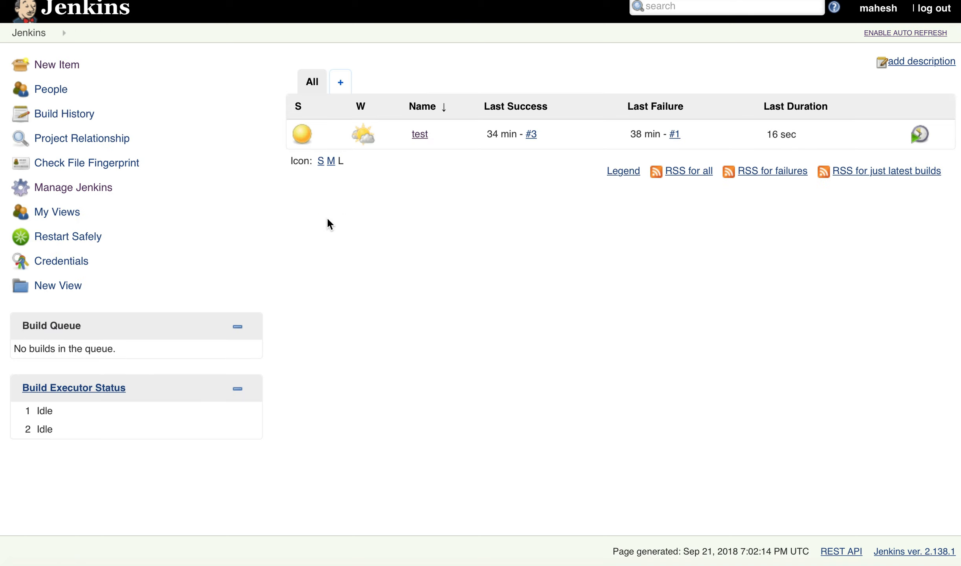
left_click(34, 33)
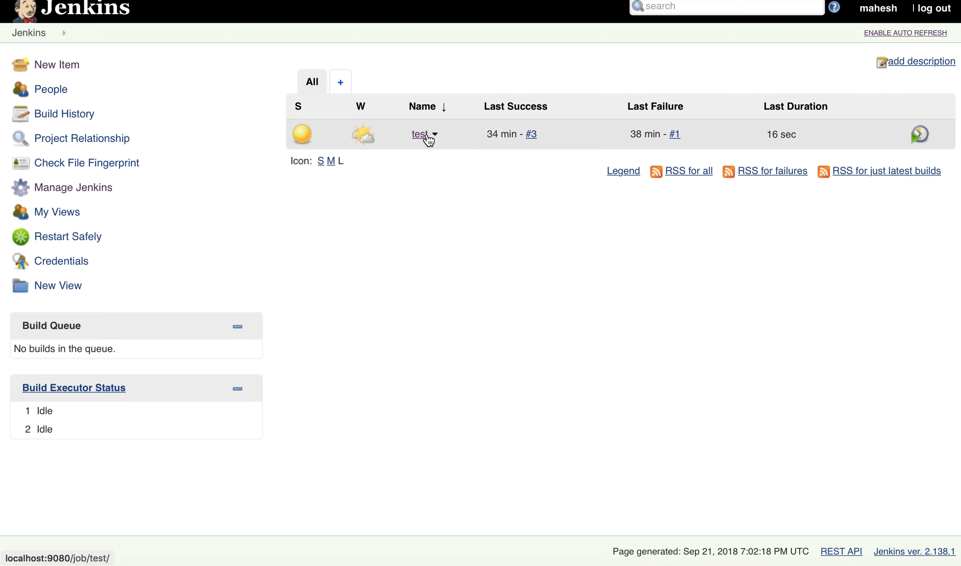
left_click(419, 135)
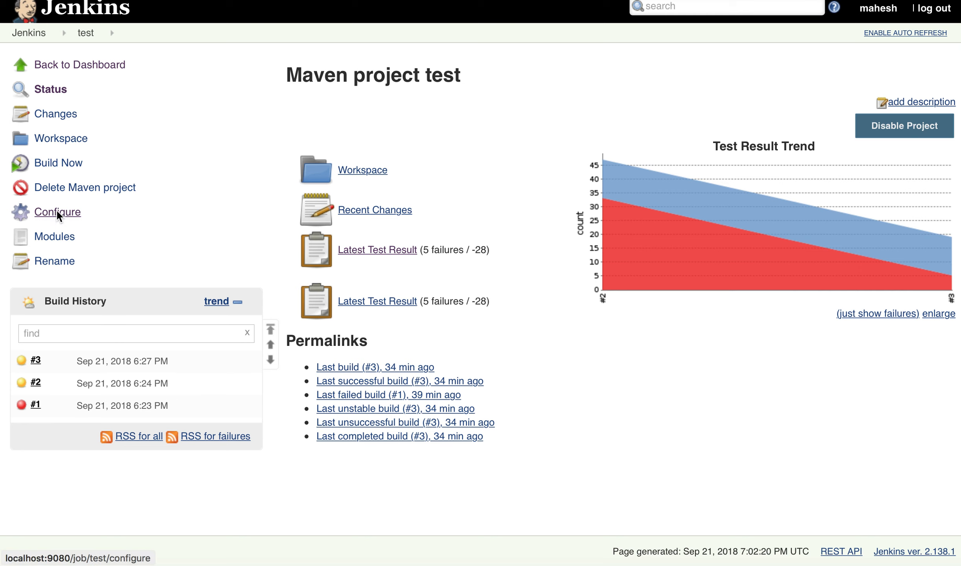
left_click(67, 217)
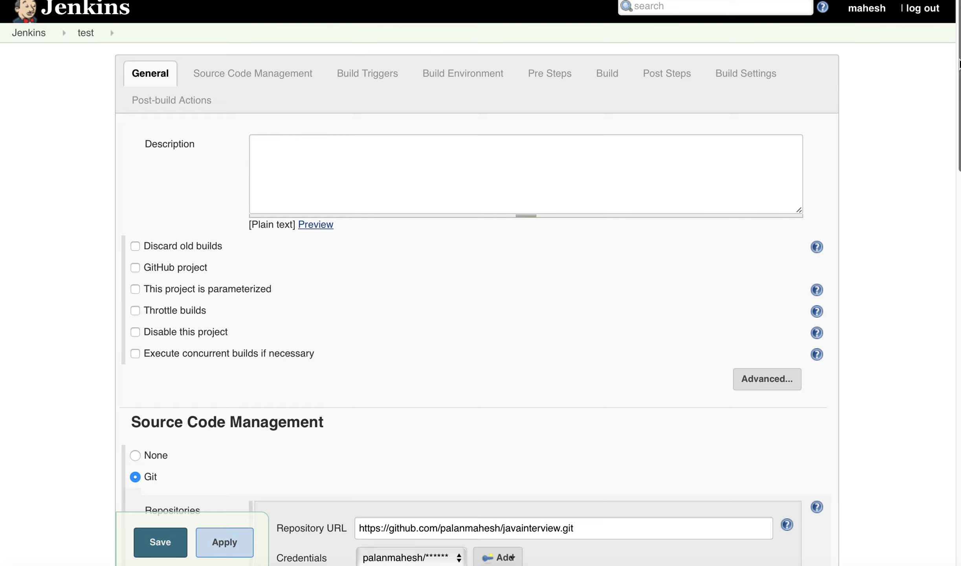
- Add a Publish TestNG Results post-build action to the test project and save the configuration
scroll(959, 66, "down", 15)
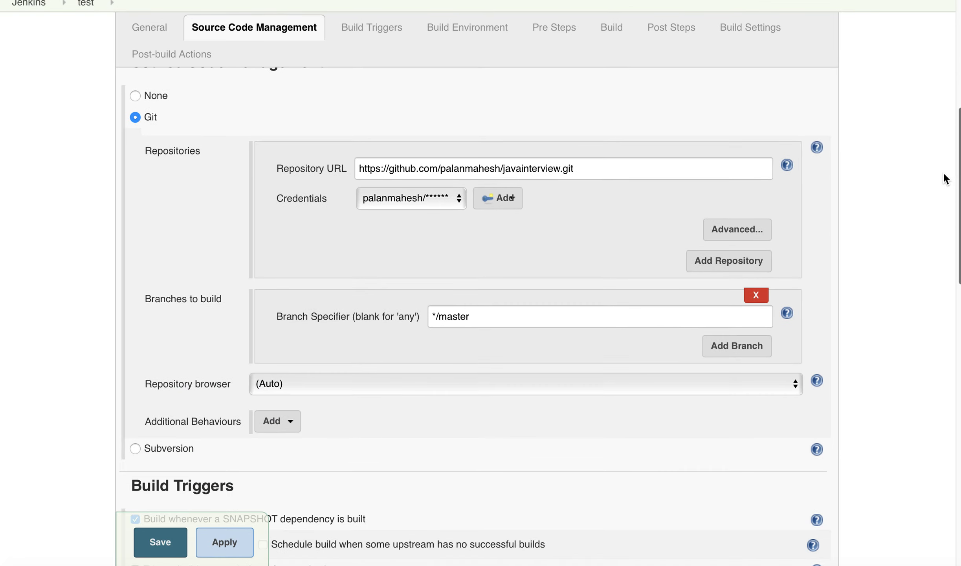
scroll(923, 248, "down", 10)
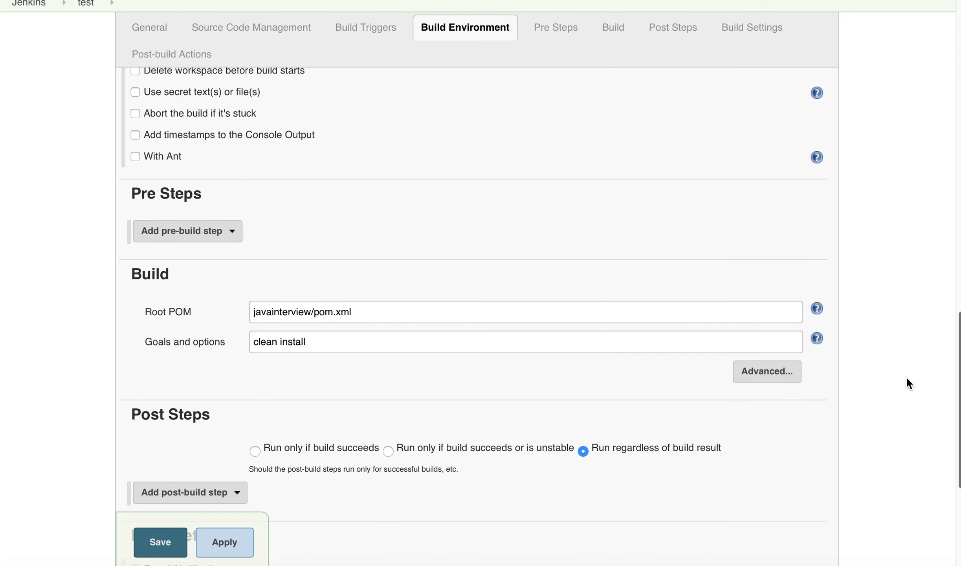
left_click_drag(357, 348, 234, 344)
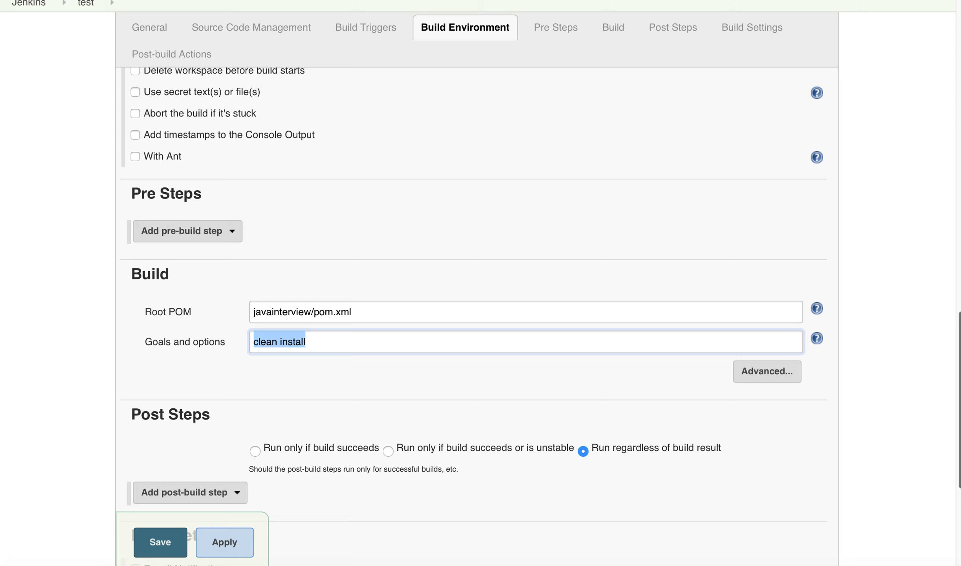
scroll(959, 320, "down", 6)
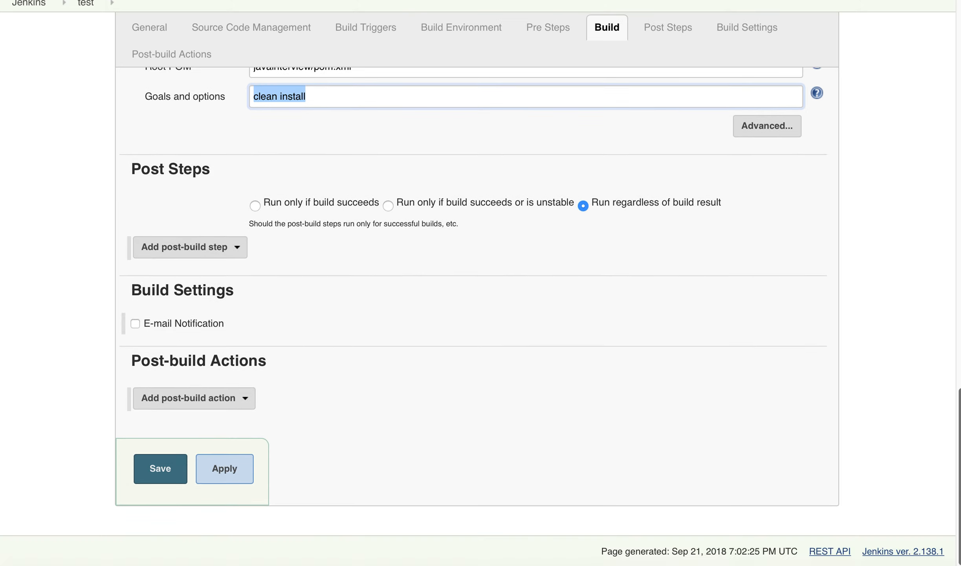
left_click(247, 401)
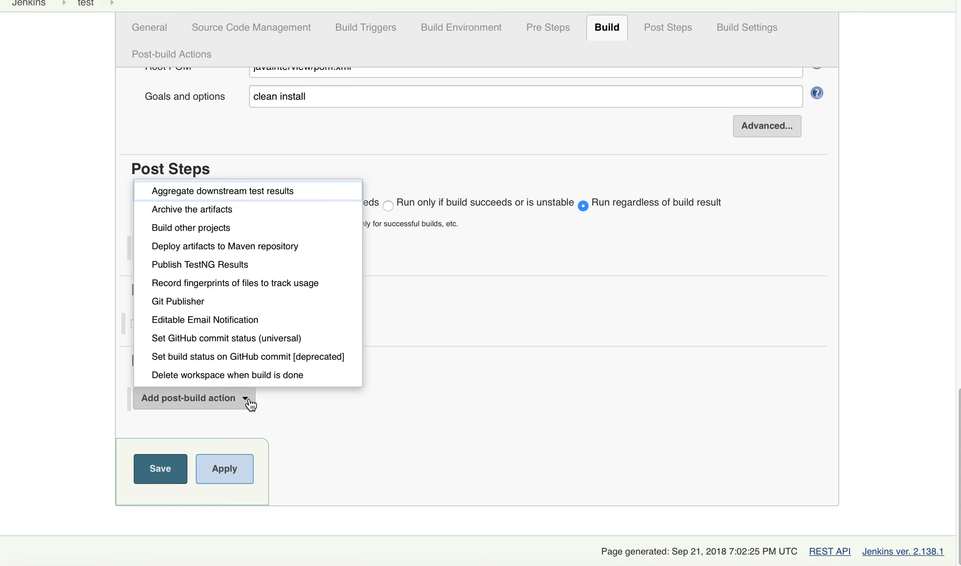
left_click(239, 265)
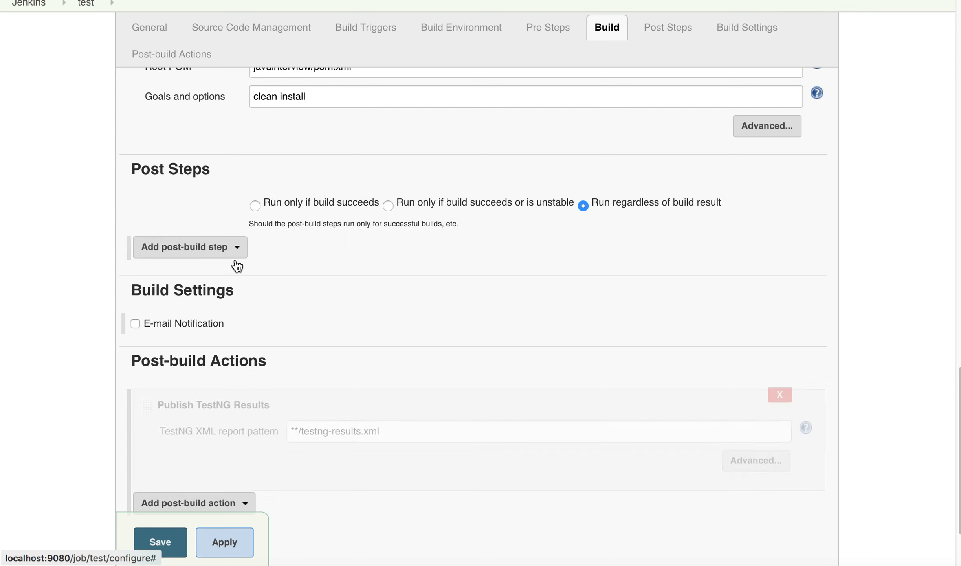
left_click(157, 546)
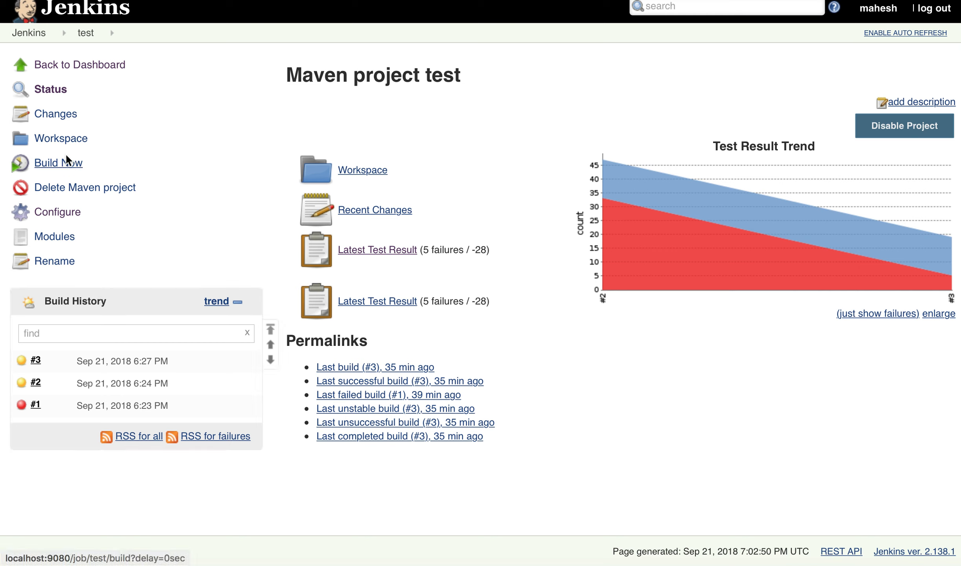
- Run a new build of the test project and examine its console output through to the end
left_click(63, 165)
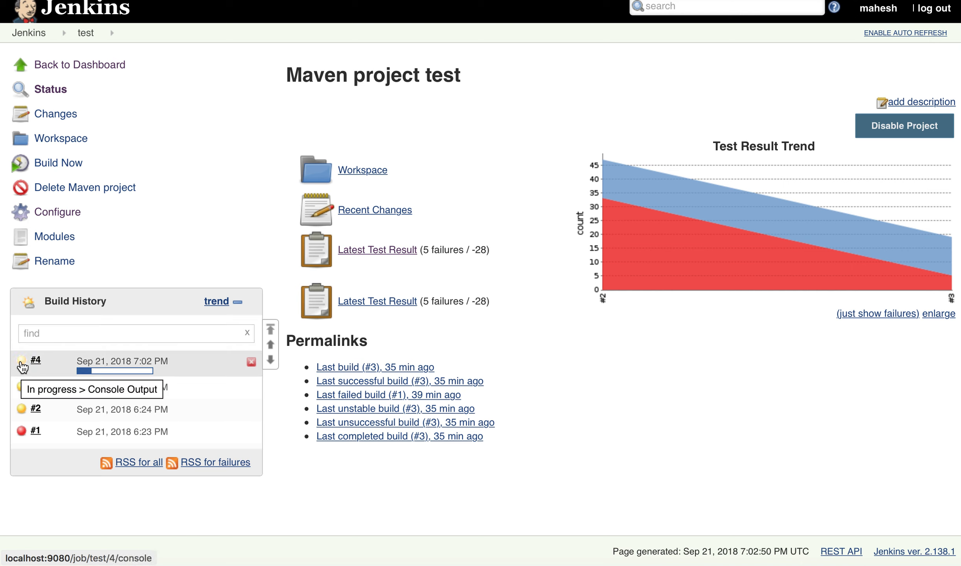
left_click(22, 366)
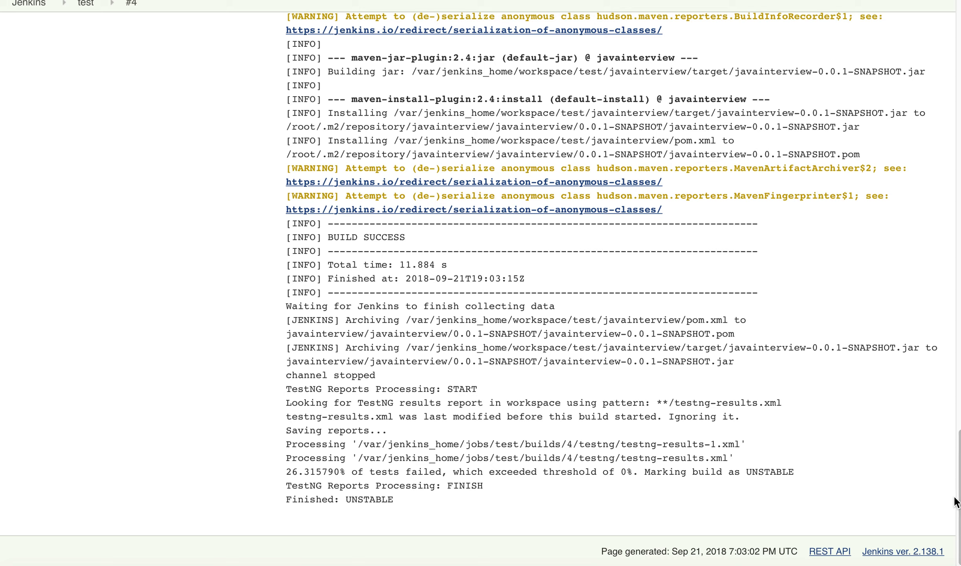
left_click_drag(957, 489, 849, 27)
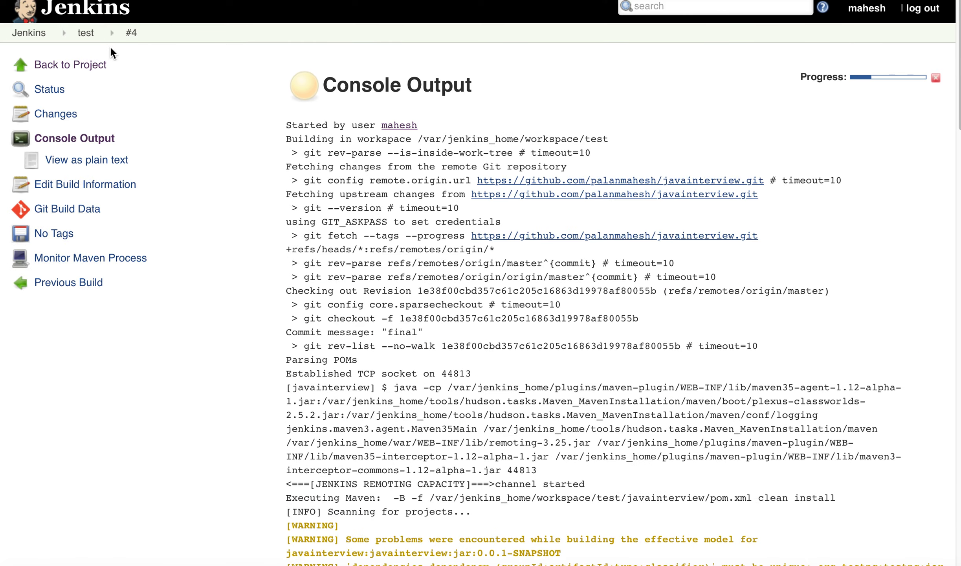
- Go back to the test project page and examine its TestNG Results report, including the total number of tests
left_click(87, 34)
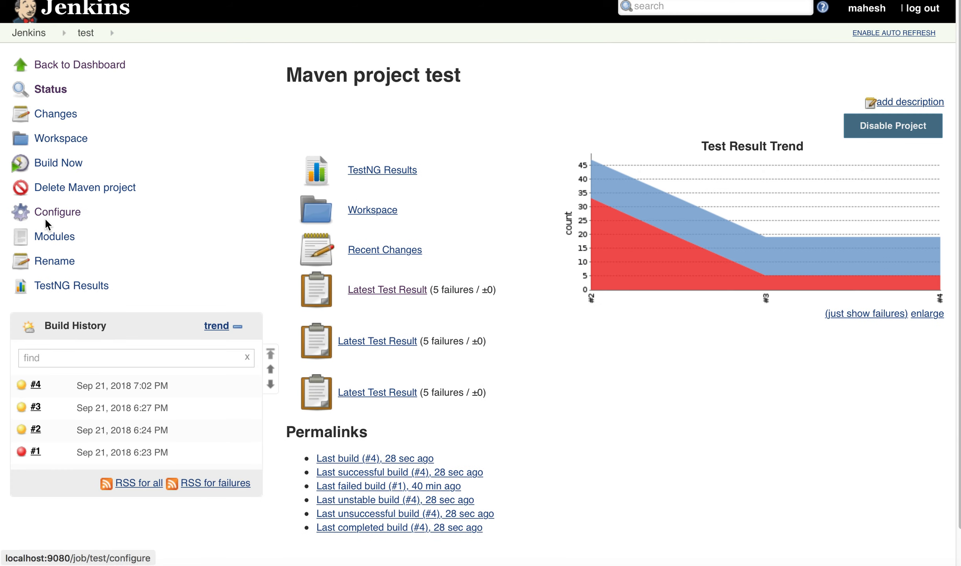
left_click(22, 390)
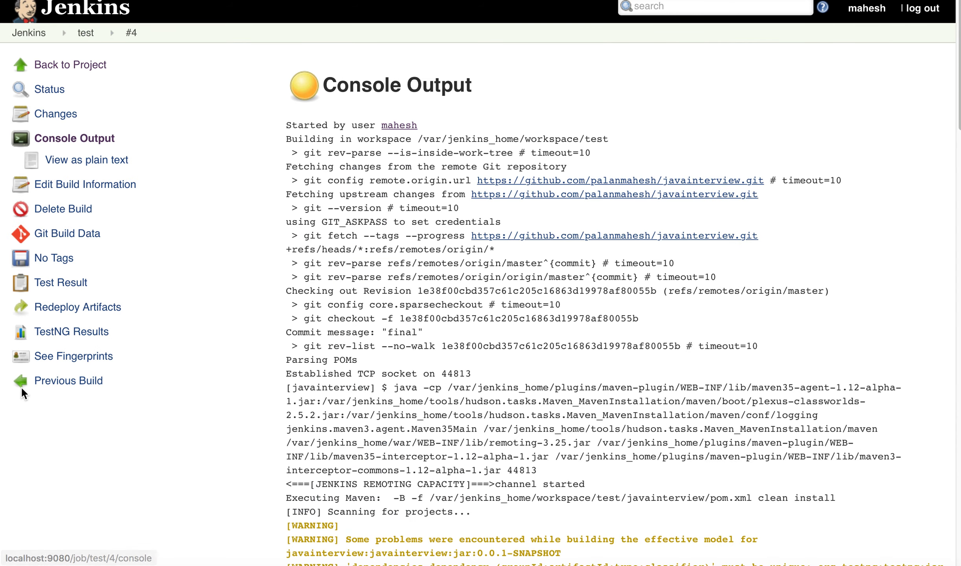
left_click(89, 38)
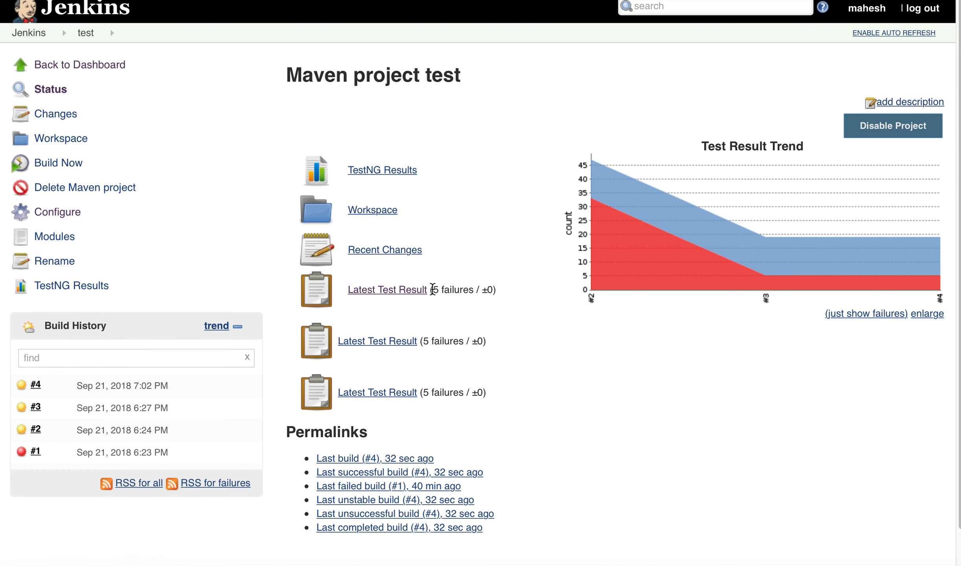
left_click_drag(433, 290, 461, 288)
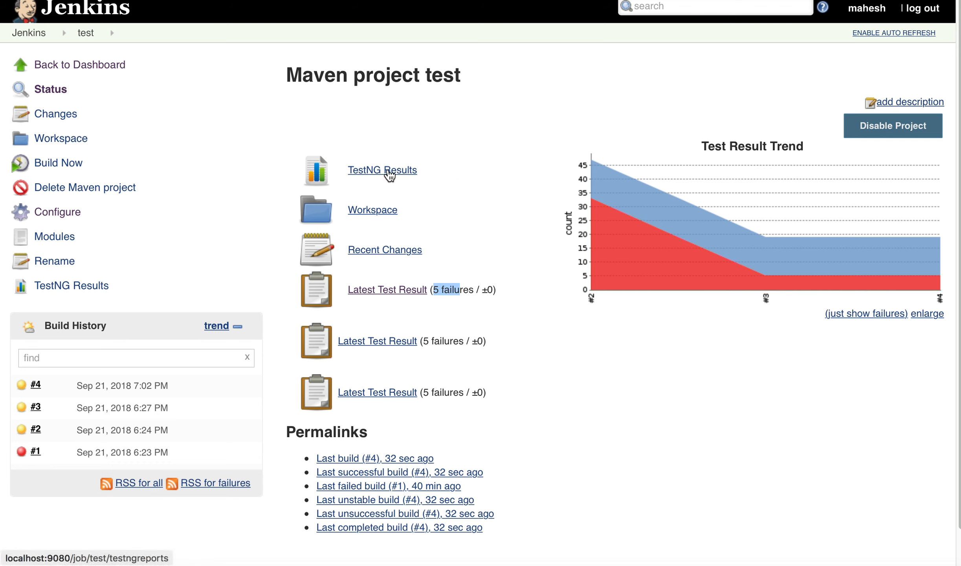
left_click(389, 173)
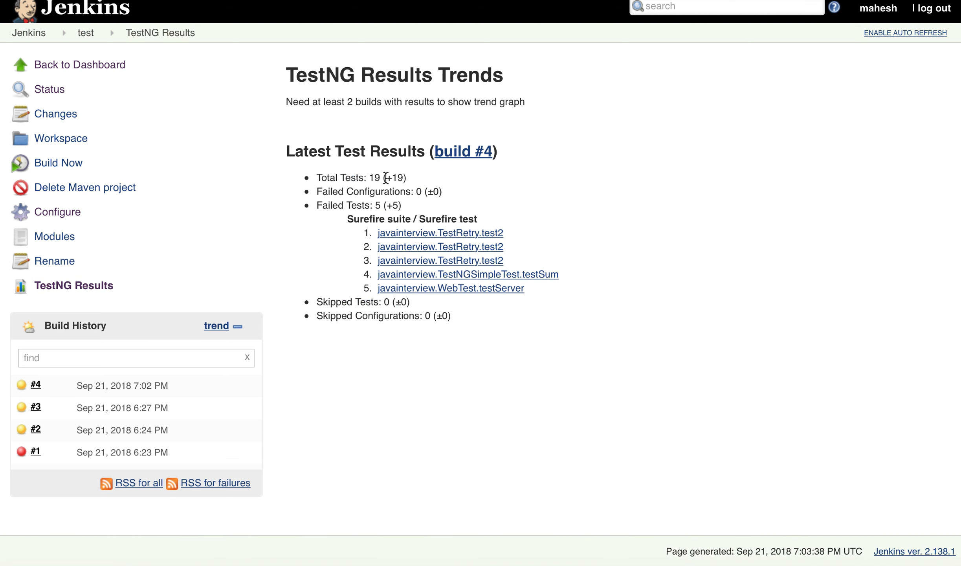
left_click_drag(415, 178, 300, 176)
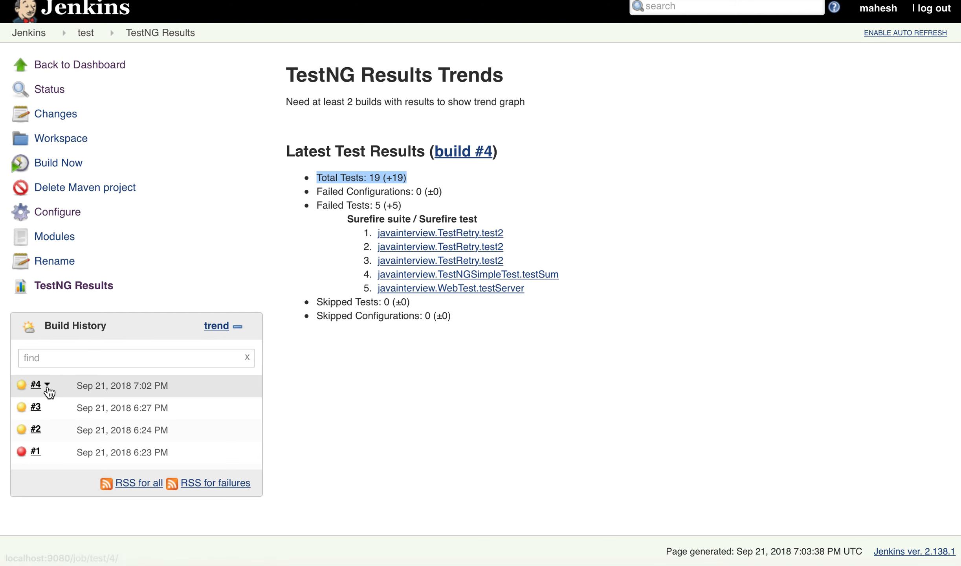
- Open the test results of build #4 and view those of the javainterview module
left_click(22, 385)
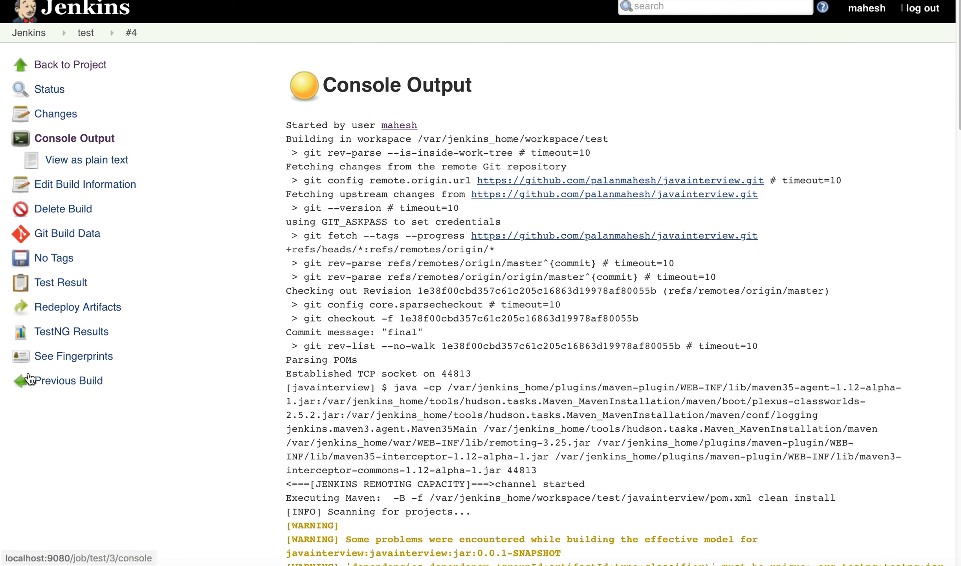
left_click(132, 35)
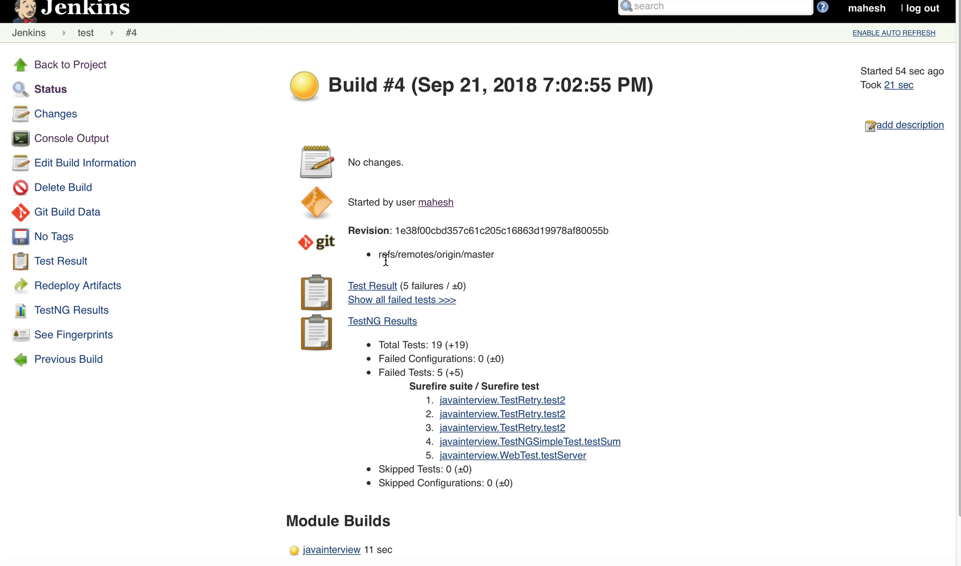
left_click(382, 286)
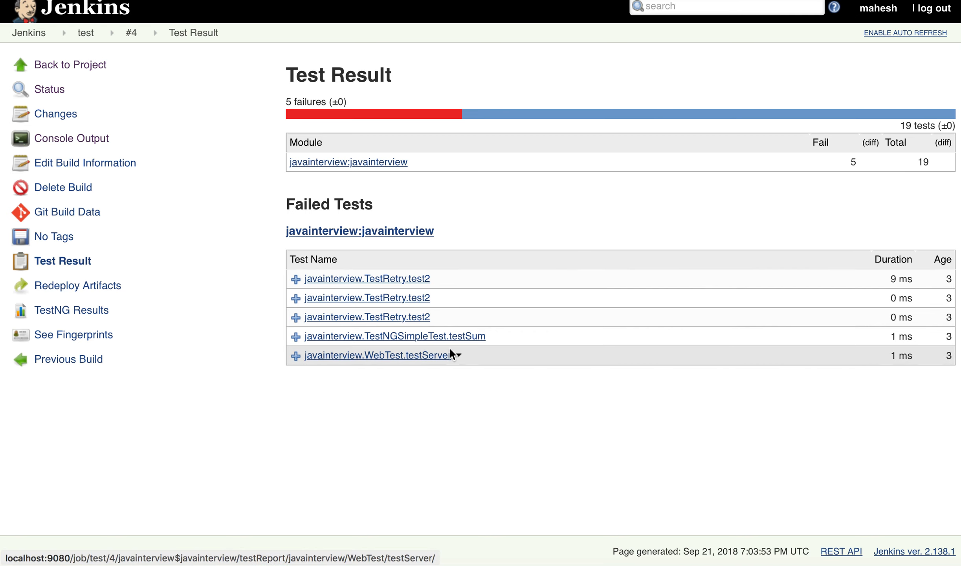
left_click(377, 162)
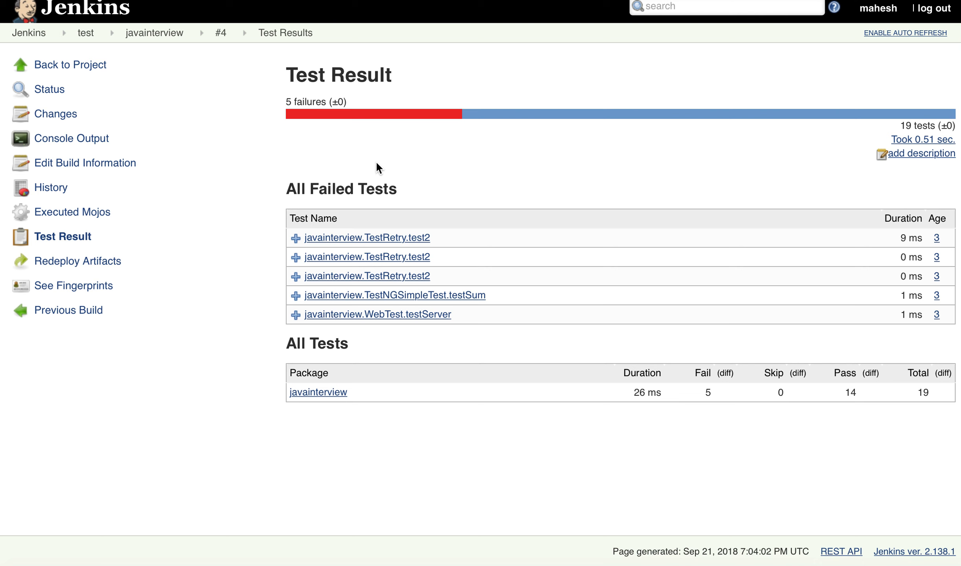
- Examine the javainterview package's class results and the TestNGSimpleTest.testSum failure details, and return to the javainterview module page
left_click(318, 392)
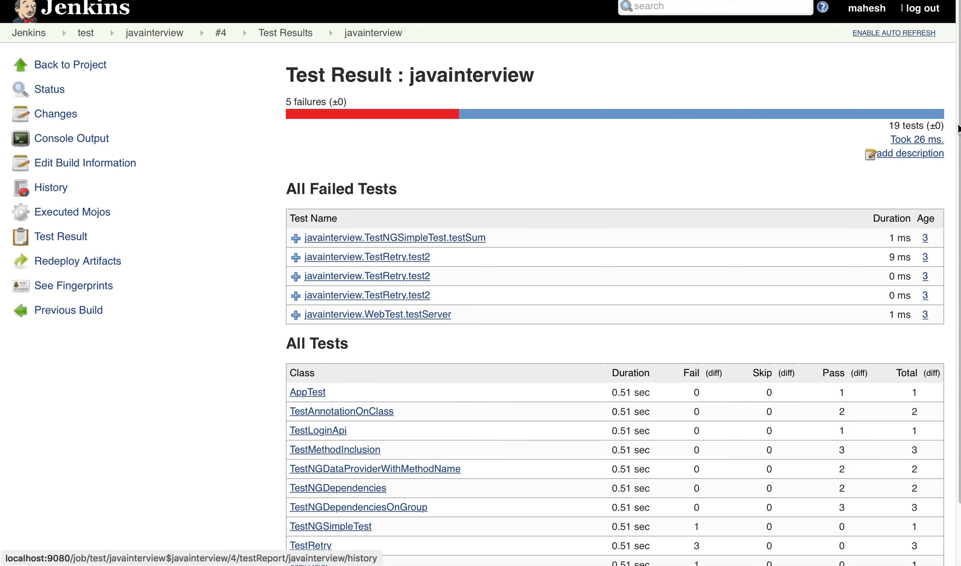
scroll(480, 283, "down", 3)
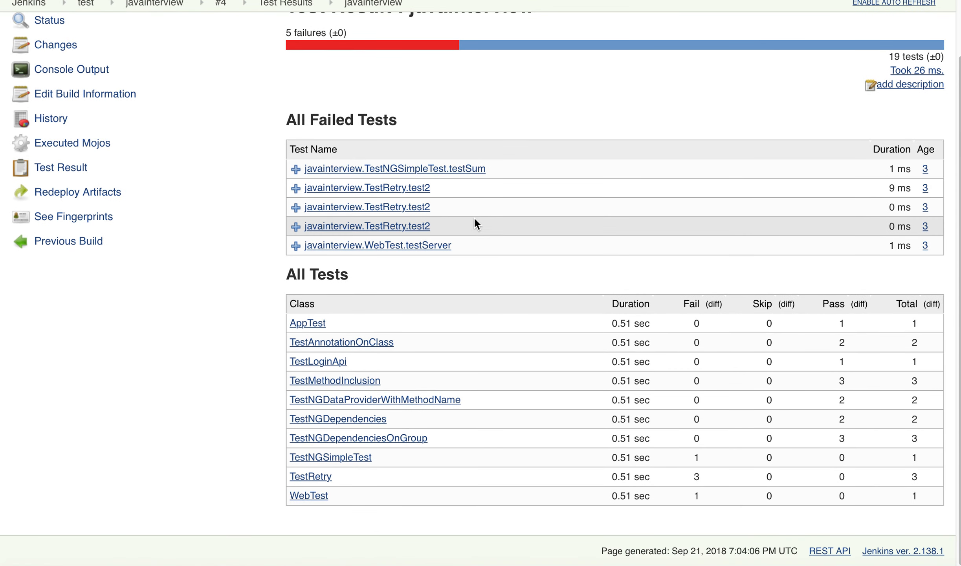
left_click(470, 169)
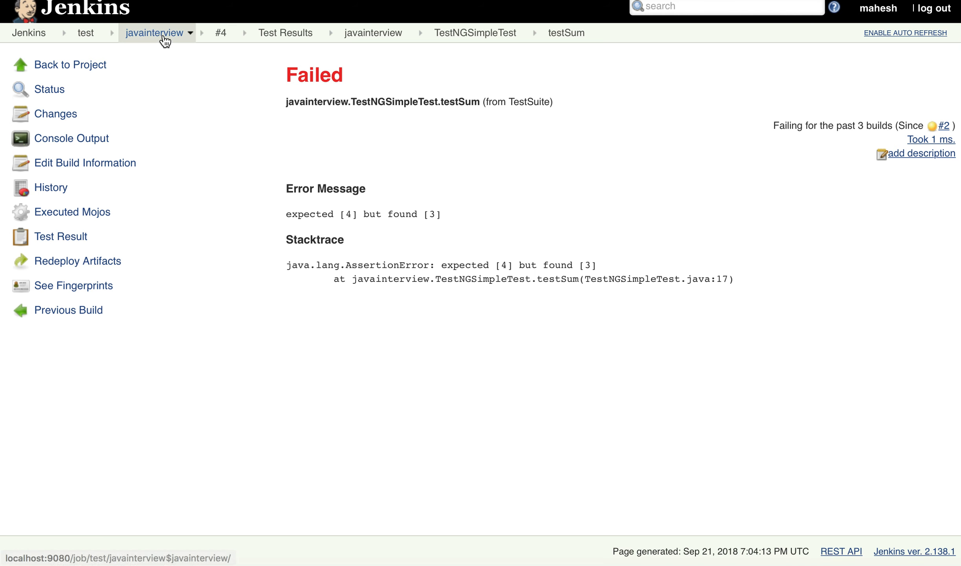
left_click(163, 36)
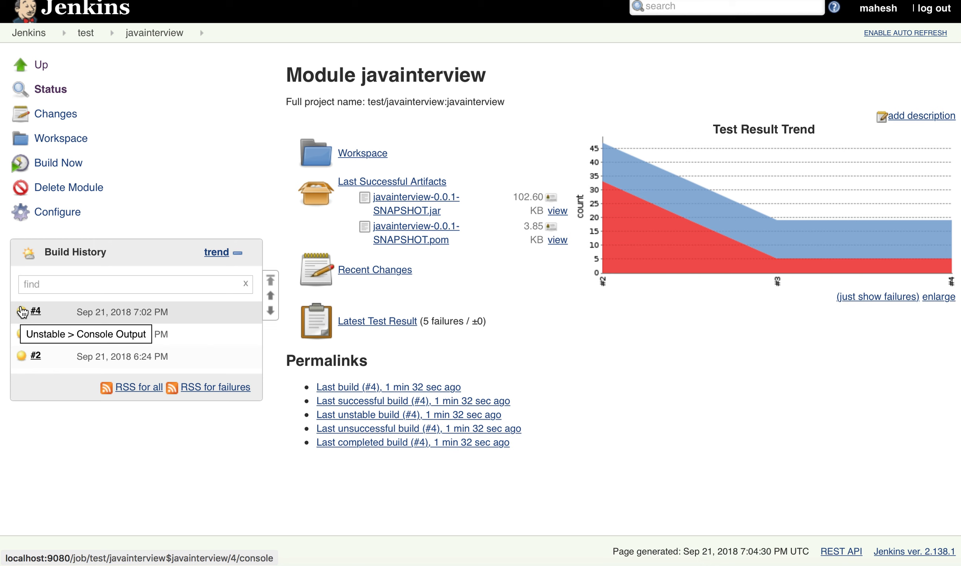
- Examine the console output of the javainterview module's build #4 and return to the module page
left_click(22, 312)
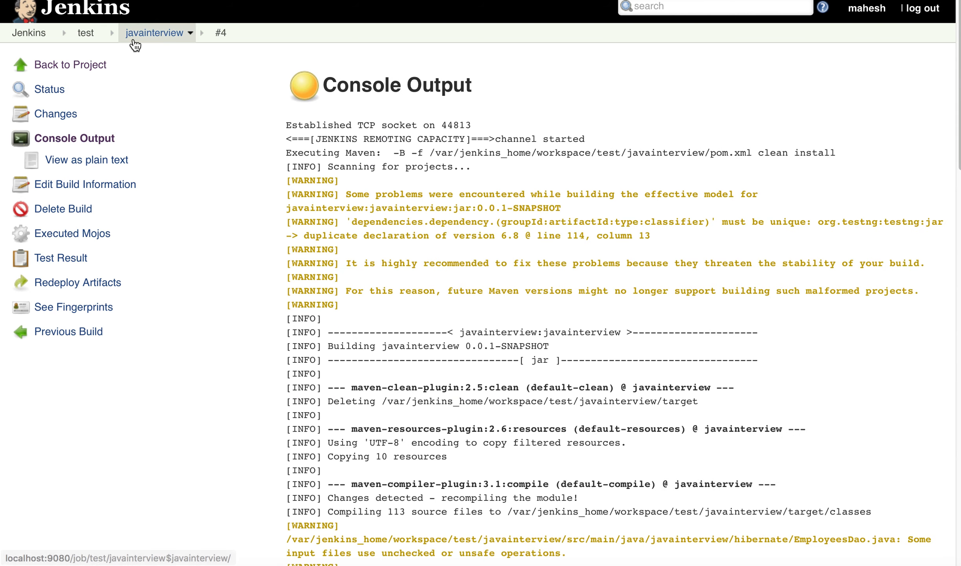
left_click(136, 39)
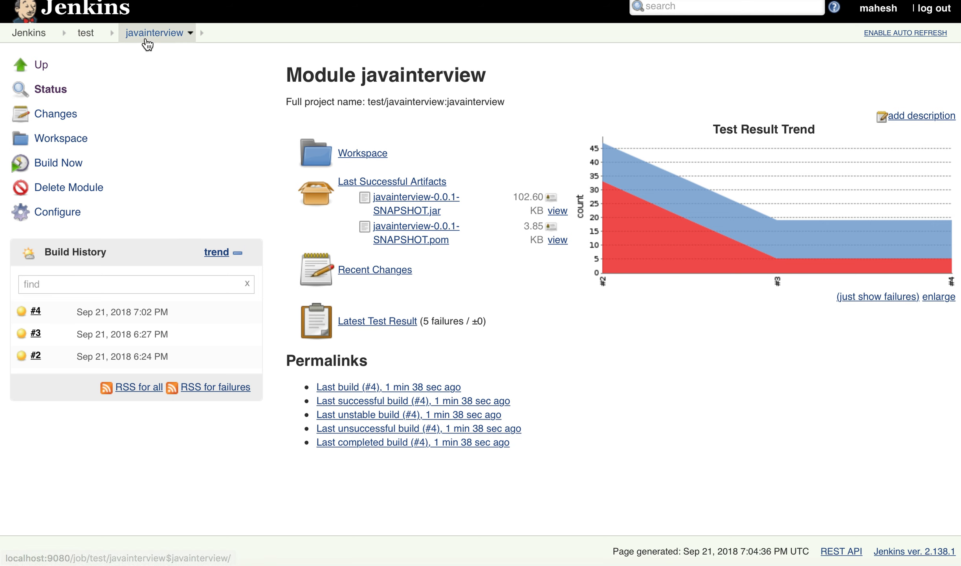
left_click(144, 34)
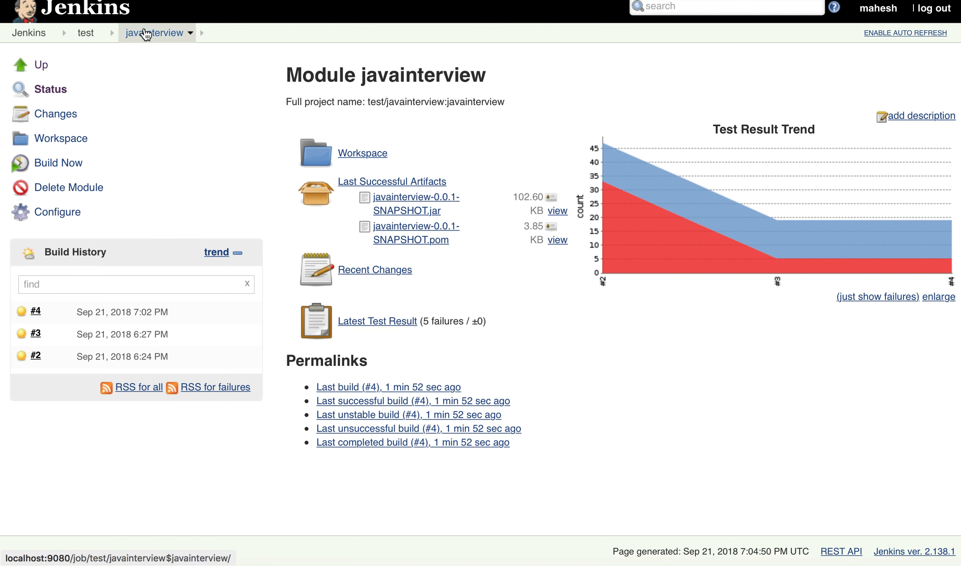
- Open the test project's configuration and review its Publish TestNG Results action, including the thresholds for unstable and failed builds
left_click(29, 32)
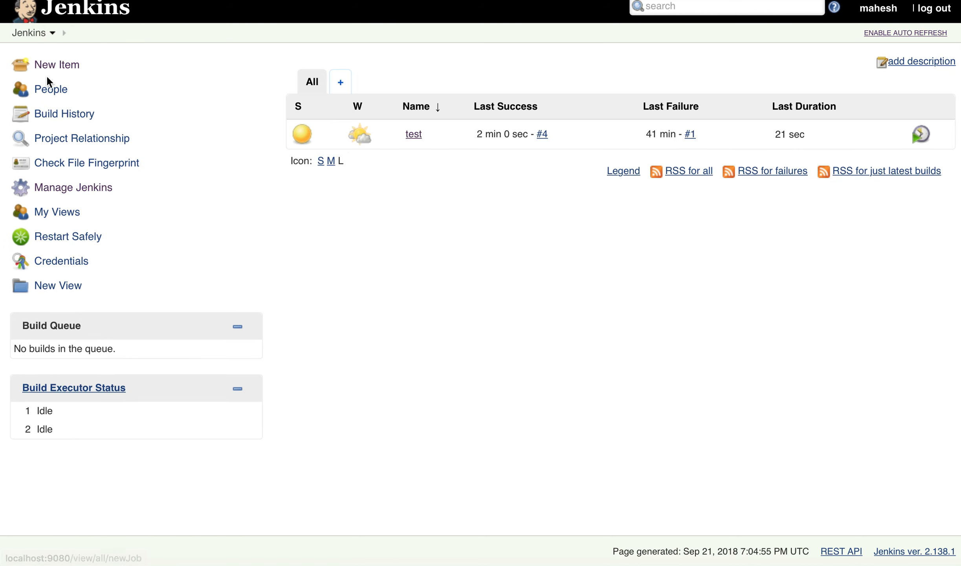
left_click(415, 135)
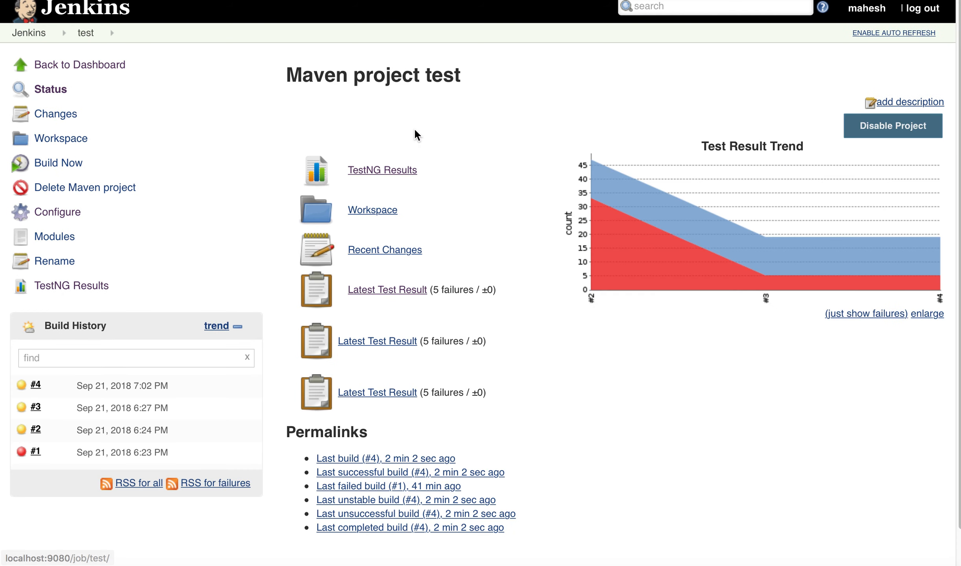
left_click(68, 216)
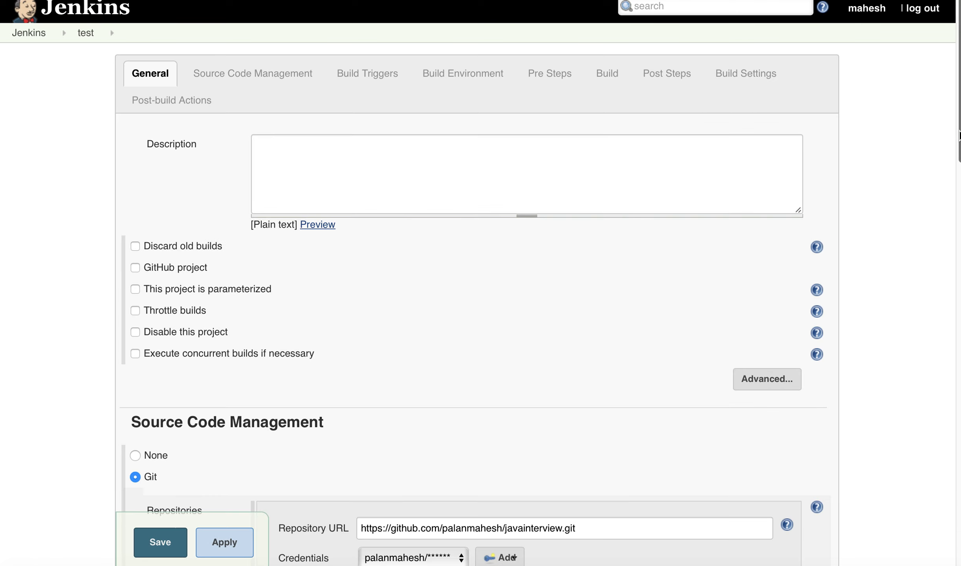
left_click_drag(959, 134, 932, 537)
left_click(782, 358)
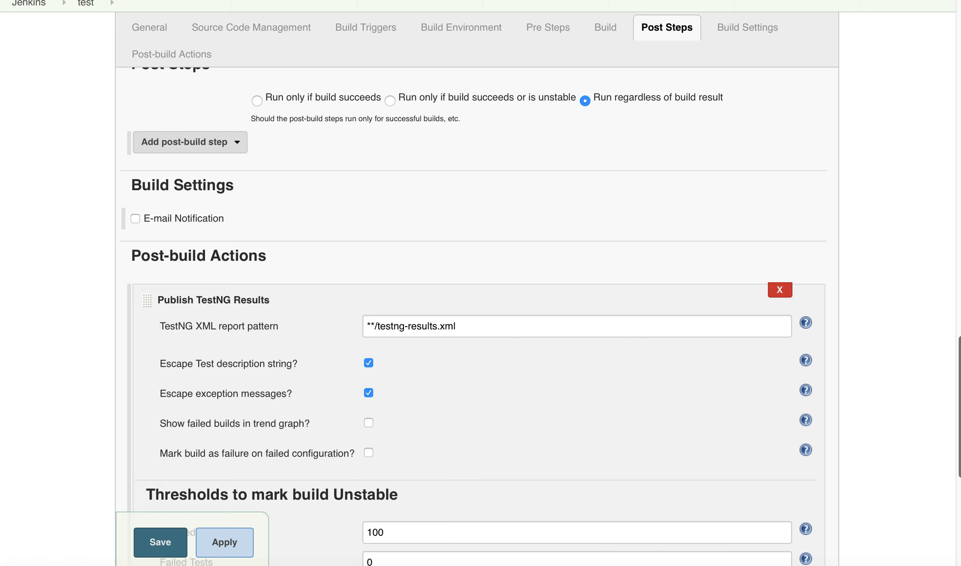
scroll(480, 313, "down", 10)
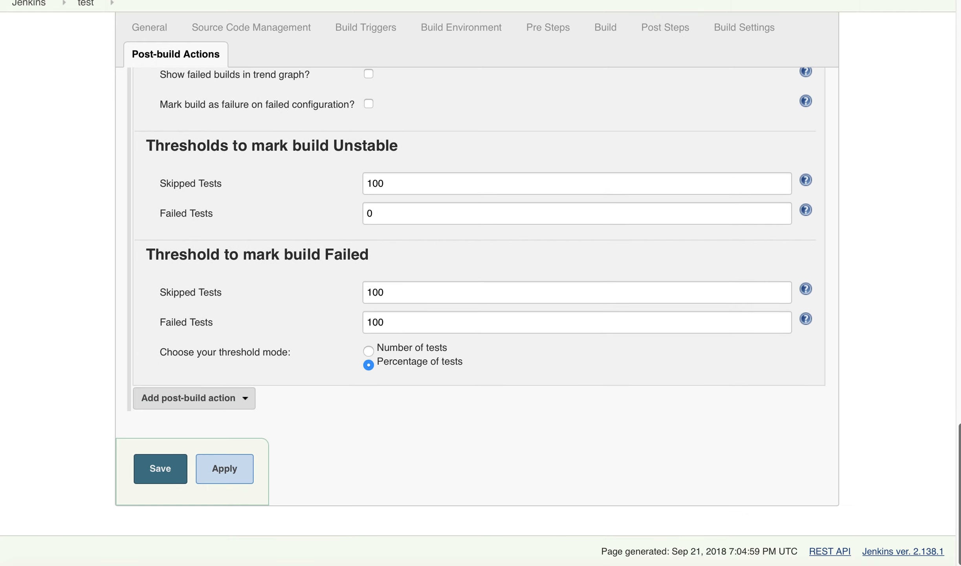
- Enable E-mail Notification in the project's Build Settings and open its Recipients field for entry
scroll(938, 379, "up", 7)
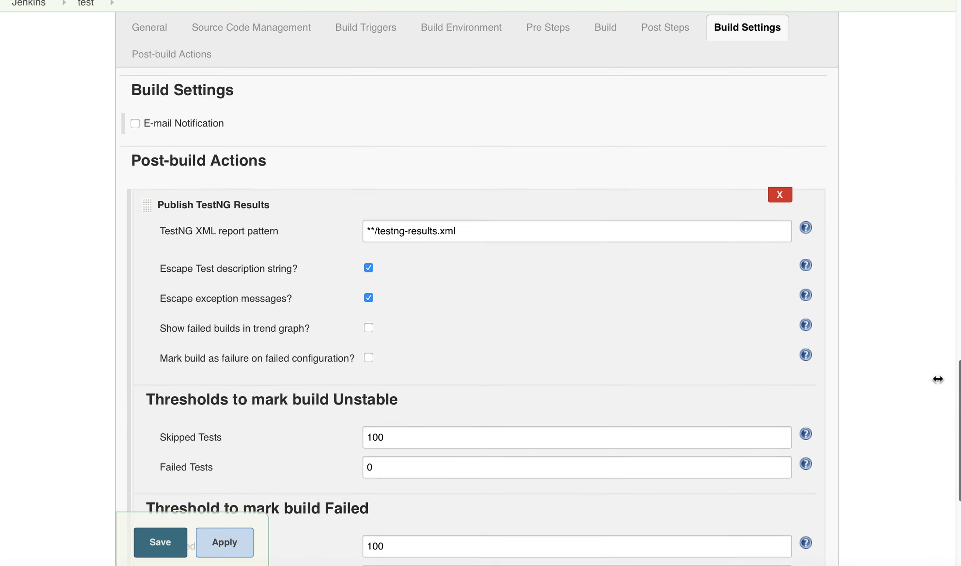
scroll(938, 379, "up", 4)
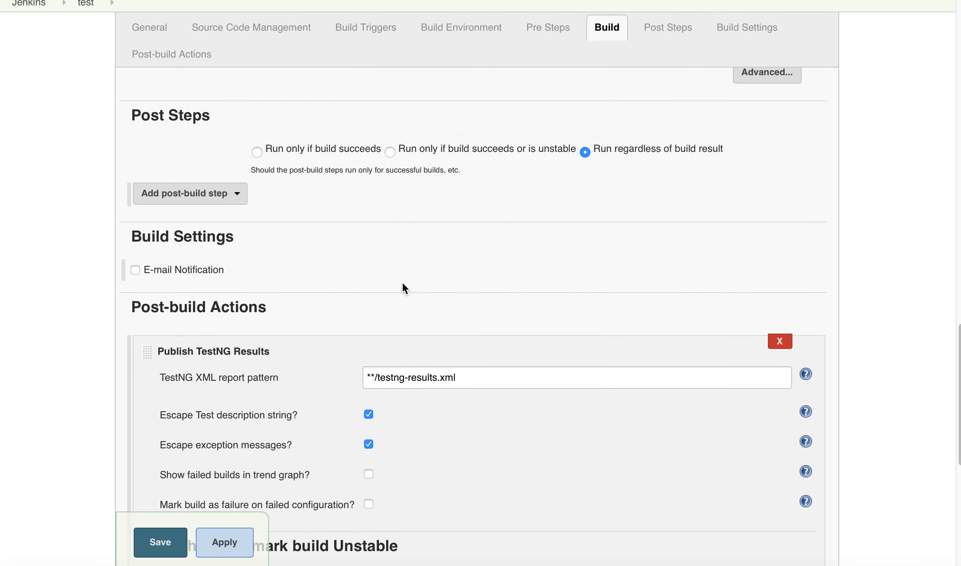
left_click(135, 269)
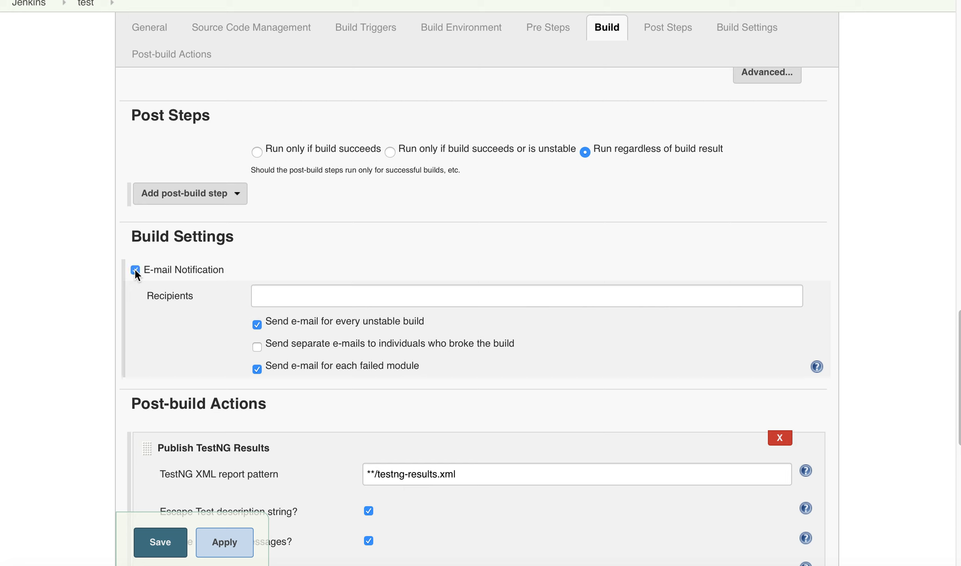
left_click(273, 292)
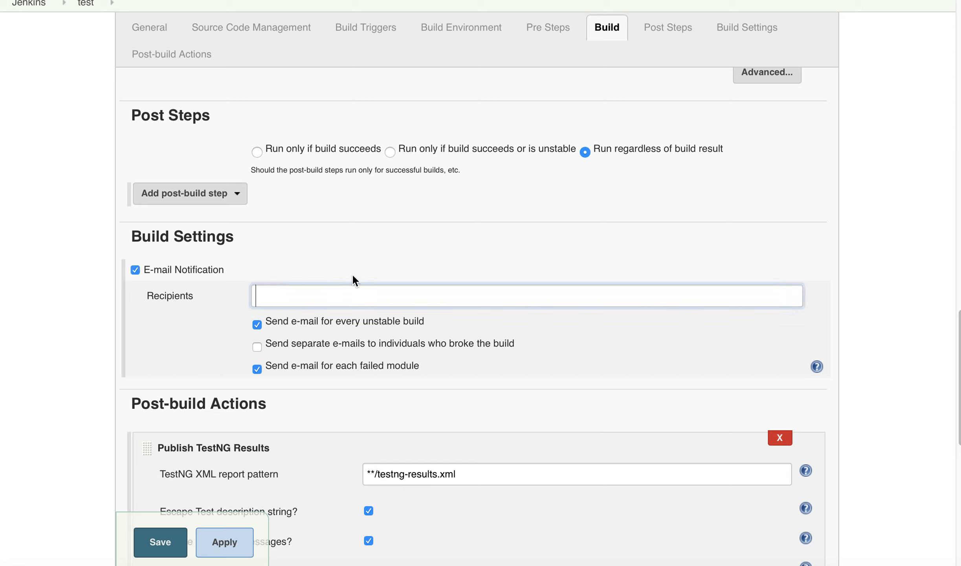